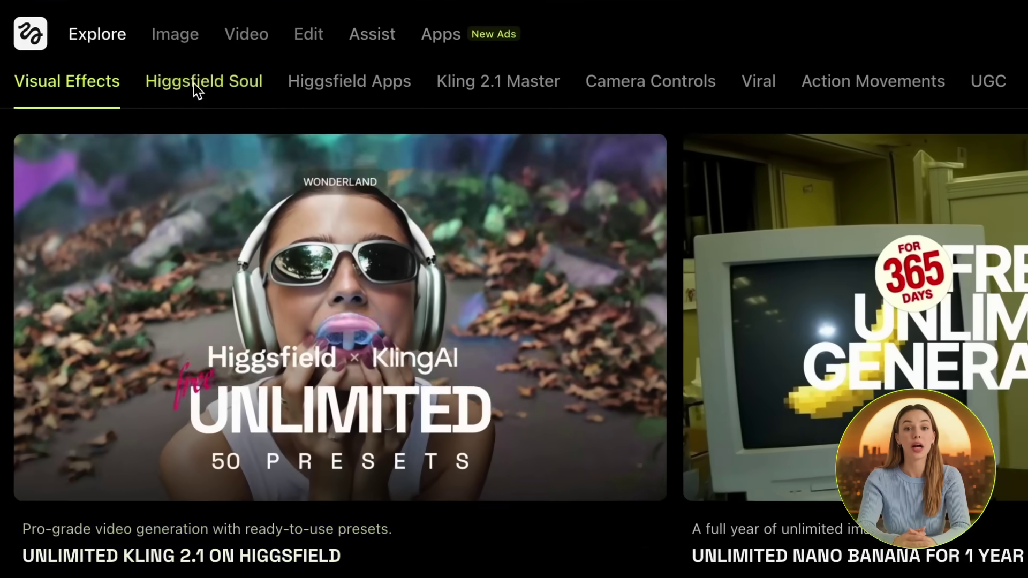
Step: Open the Create Image page from the Image menu in the top navigation
mouse_move(135, 32)
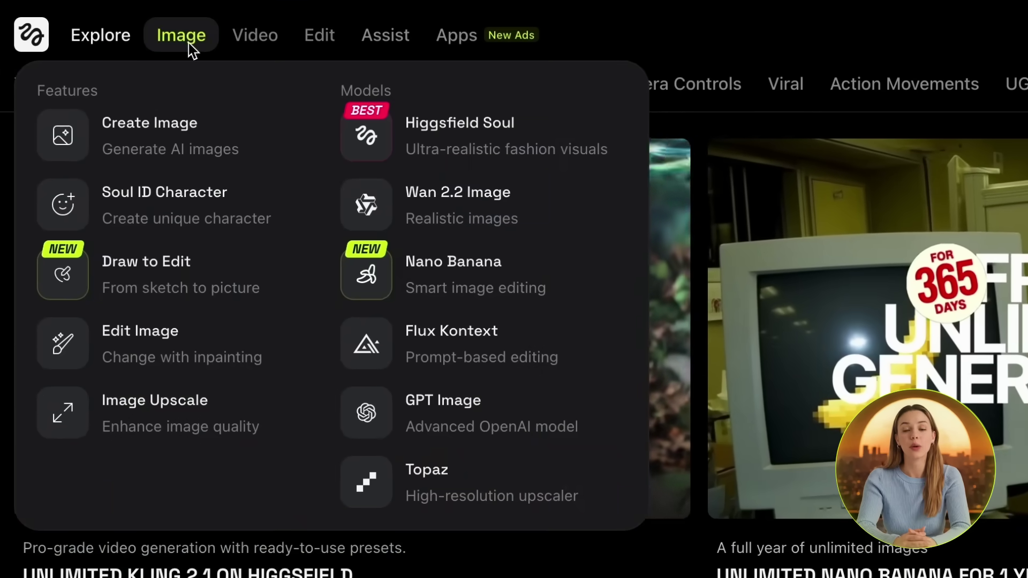
left_click(177, 127)
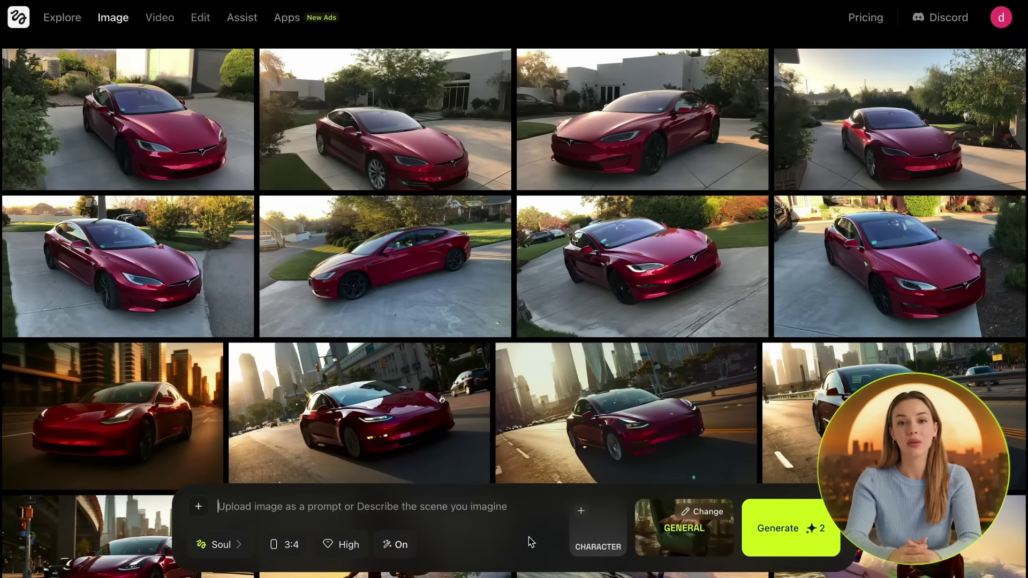
Step: Keep the current model, change aspect ratio from 3:4 to 16:9, keep High quality, and open Visual Styles
left_click(220, 544)
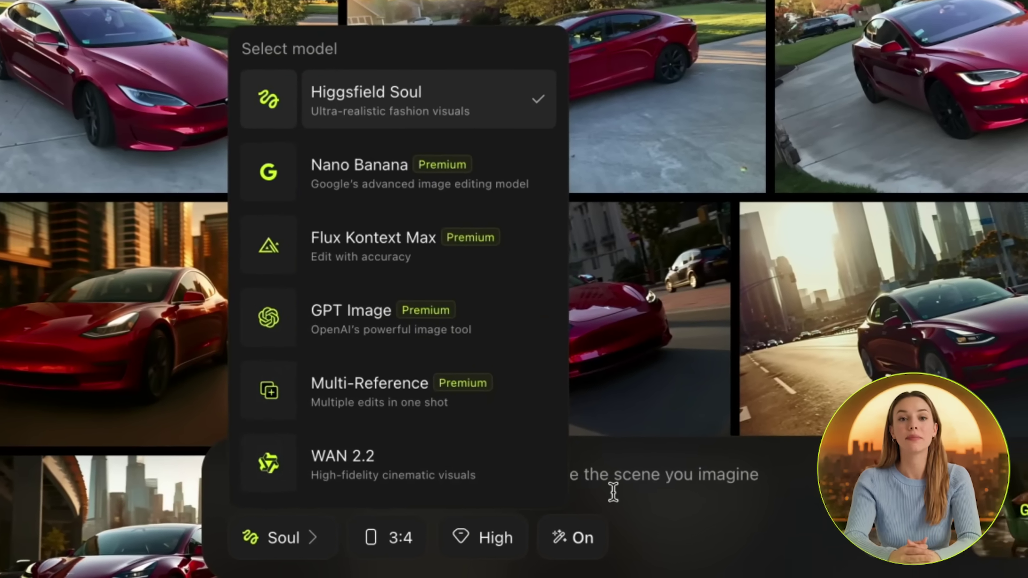
left_click(603, 502)
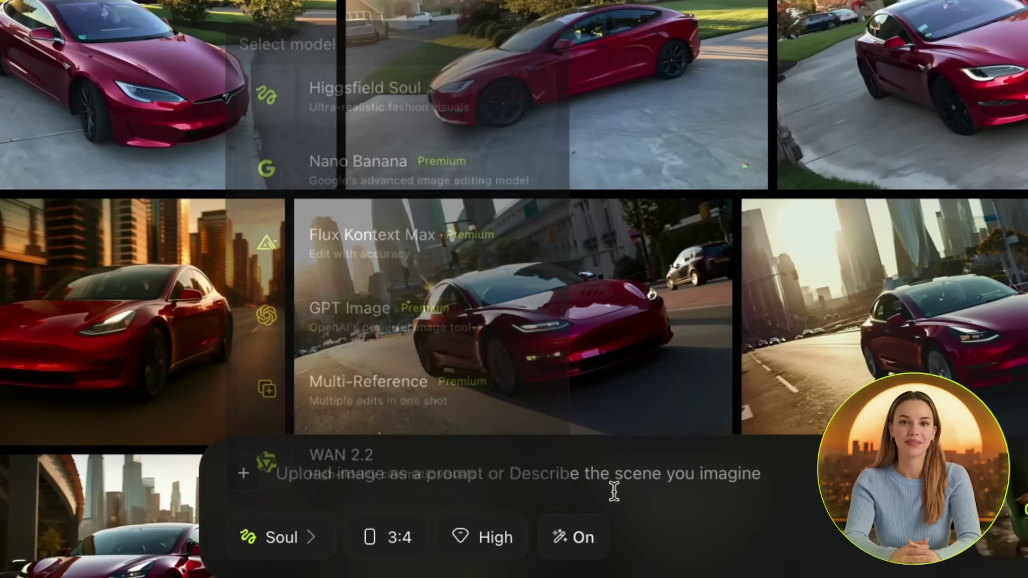
left_click(387, 537)
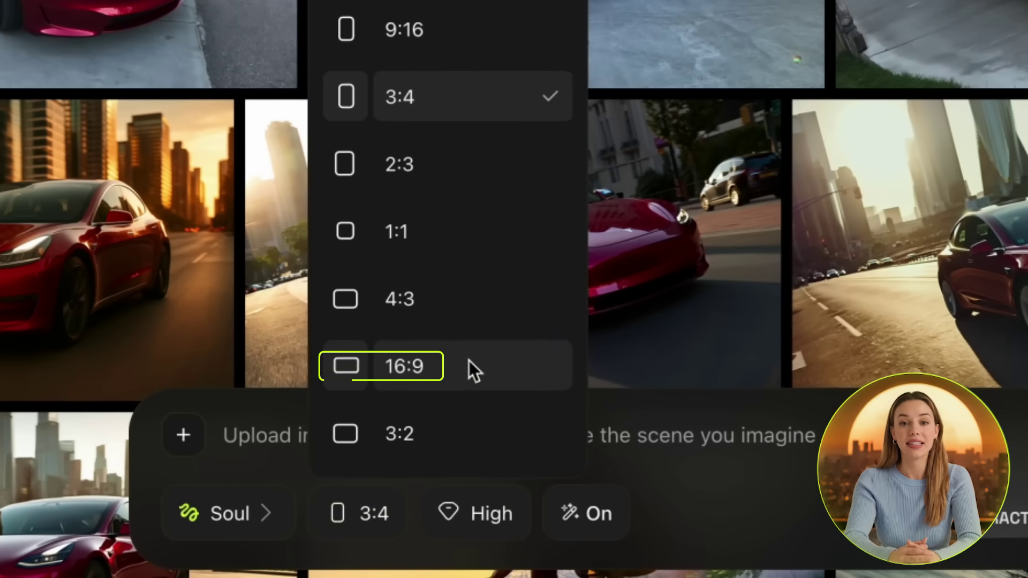
left_click(469, 362)
left_click(480, 522)
left_click(471, 420)
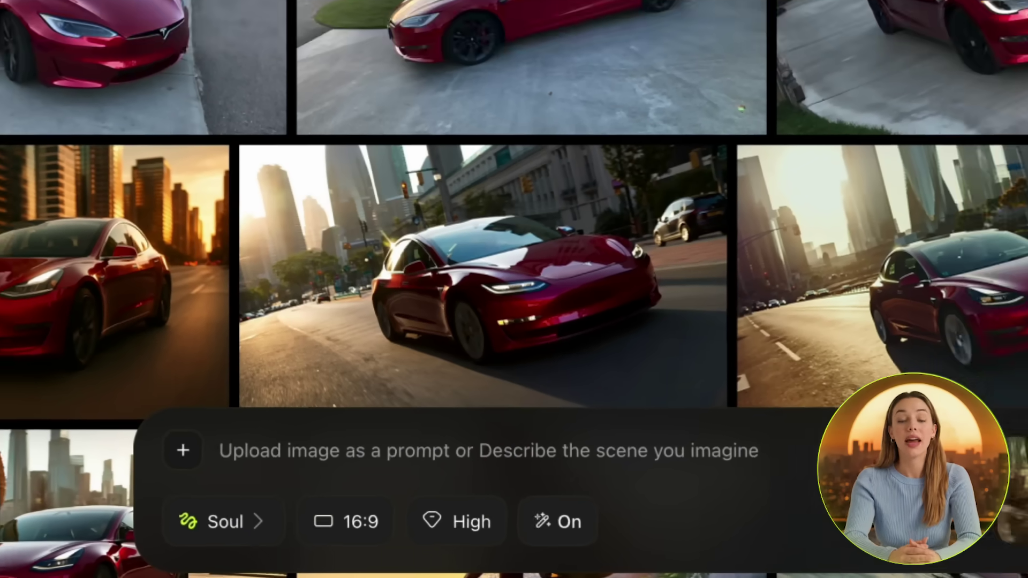
left_click(696, 536)
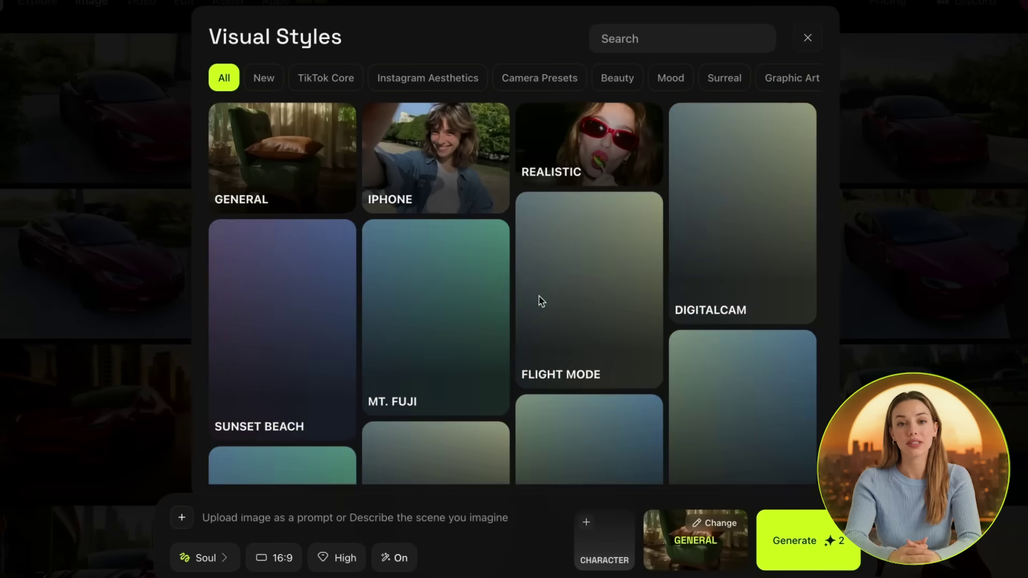
Step: Apply the REALISTIC style, then view a red Tesla driveway generation at full size
left_click(604, 172)
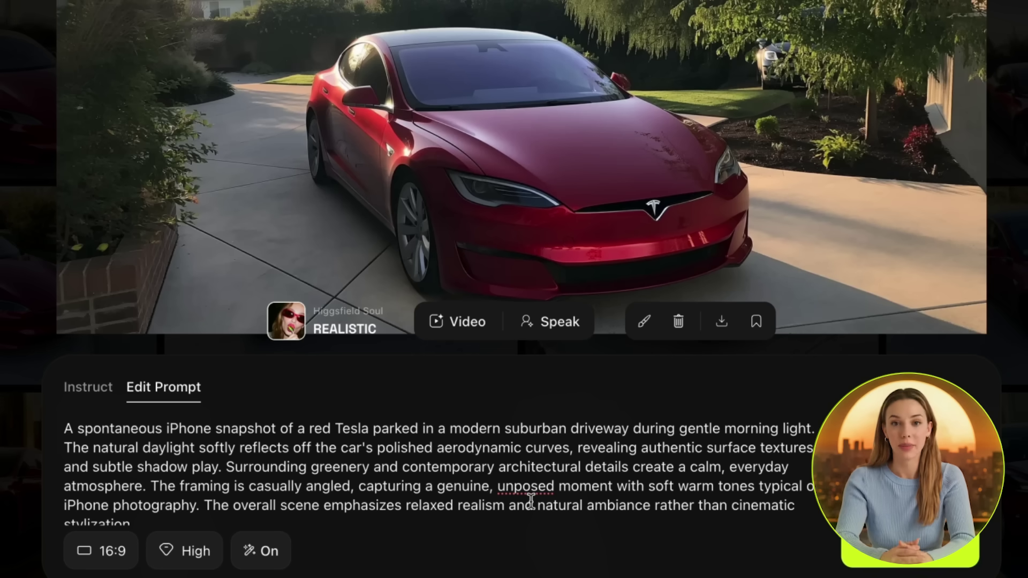
scroll(517, 525, "down", 1)
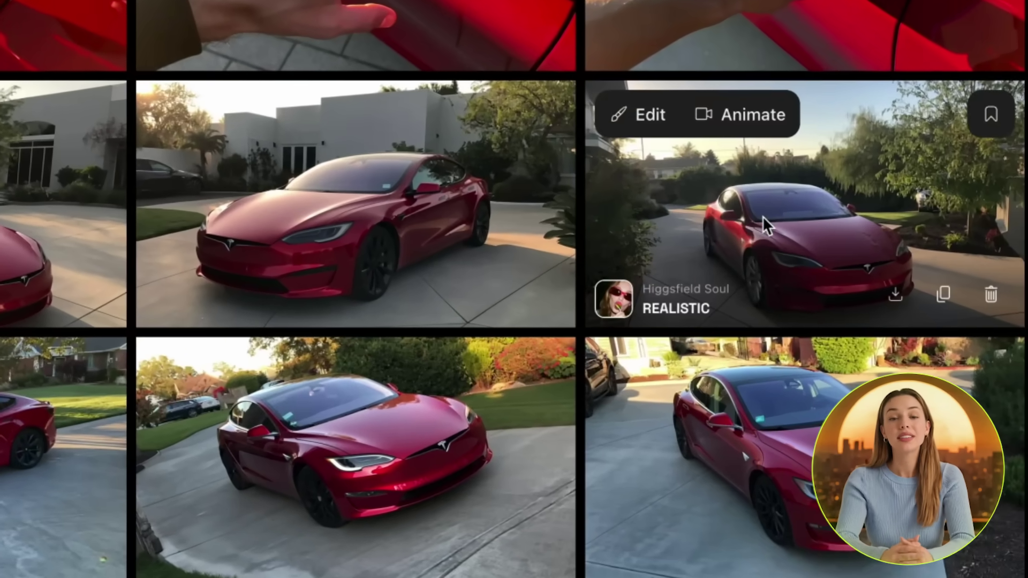
left_click(894, 214)
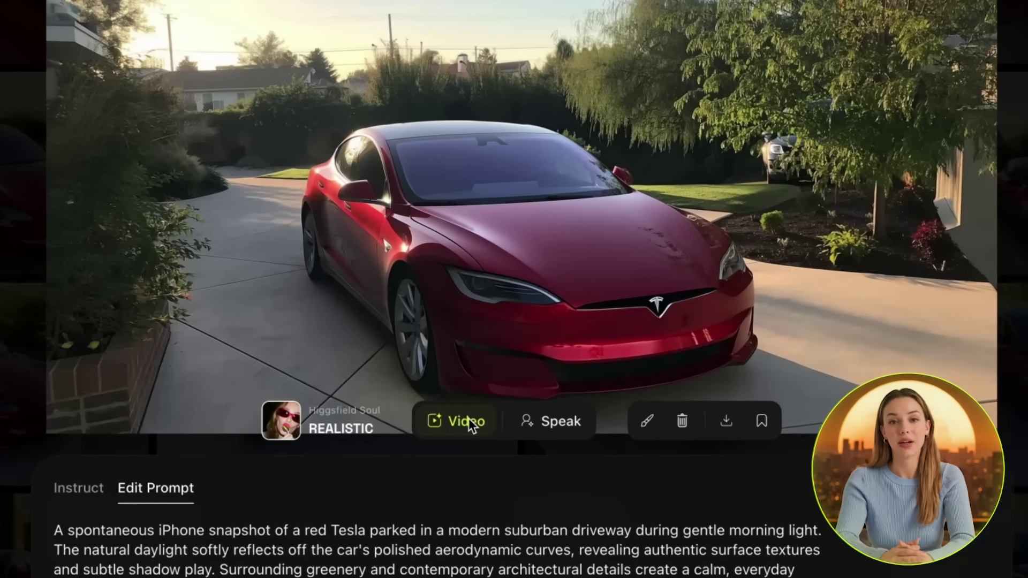
Step: Send the red Tesla driveway image to Video as the start frame and browse presets beyond General
left_click(472, 382)
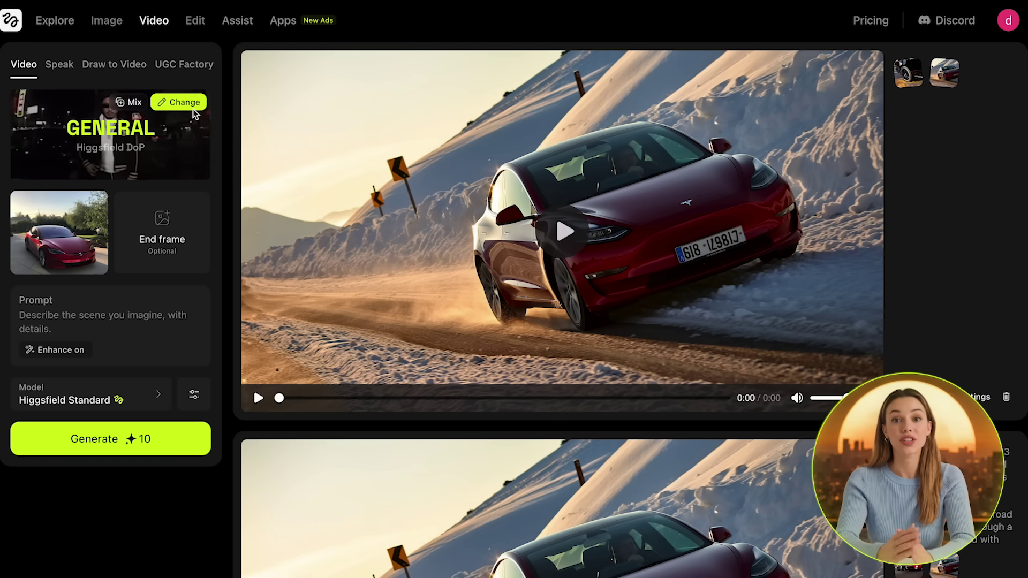
left_click(192, 107)
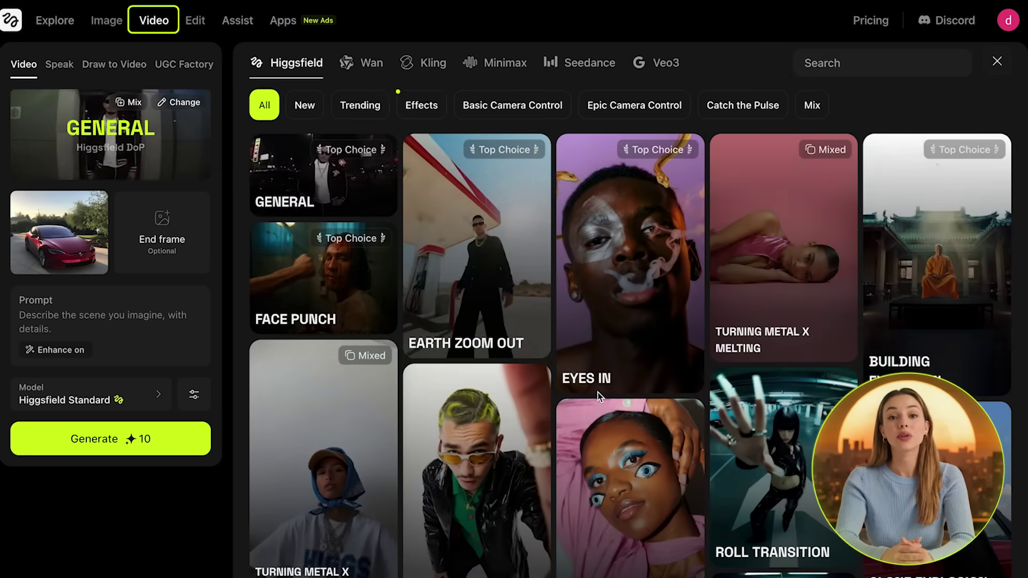
scroll(598, 393, "down", 2)
scroll(597, 392, "down", 3)
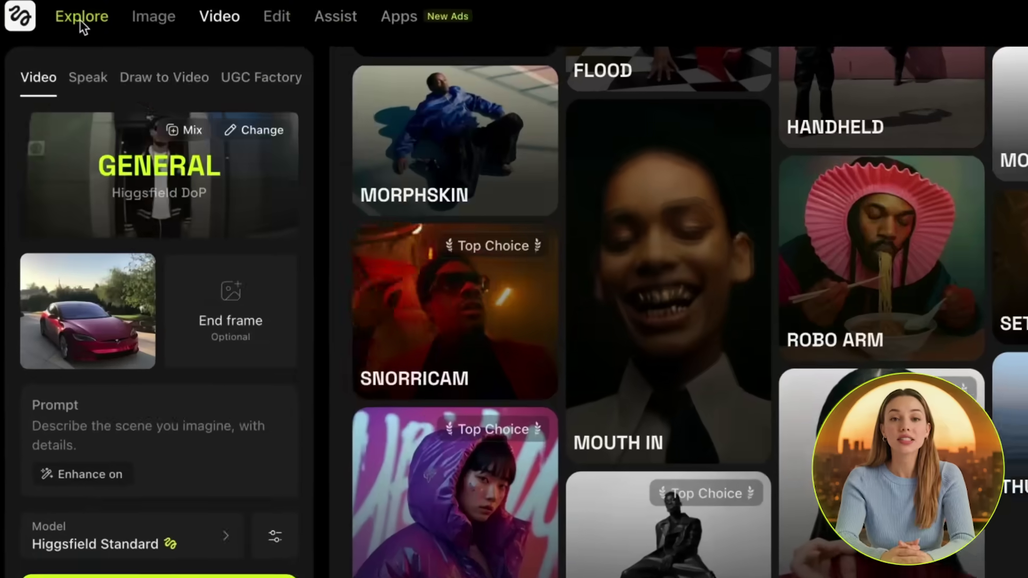
Step: Find the Earth Zoom Out effect in the Explore gallery and open its details
left_click(79, 19)
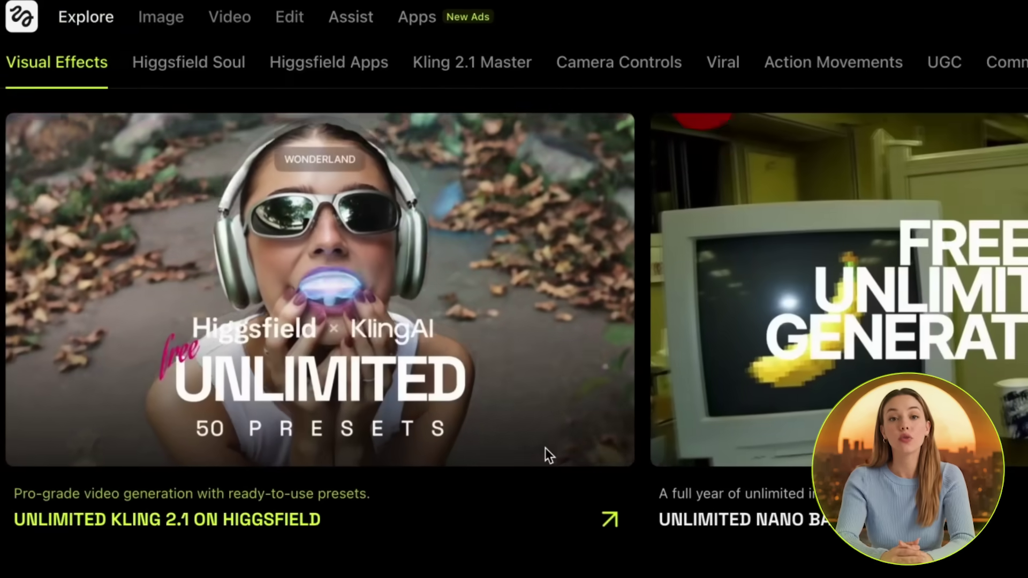
scroll(545, 454, "down", 10)
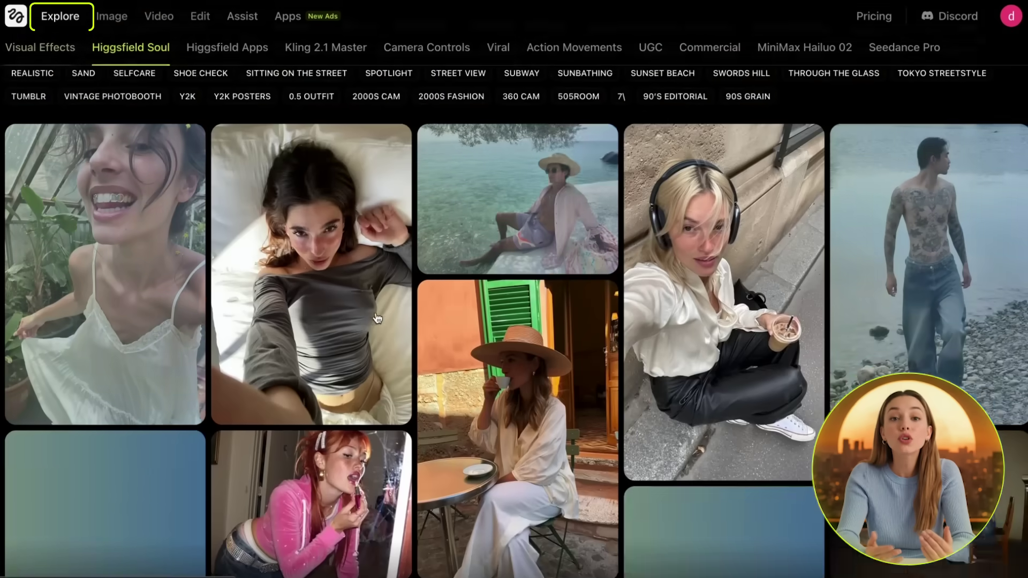
scroll(378, 319, "down", 20)
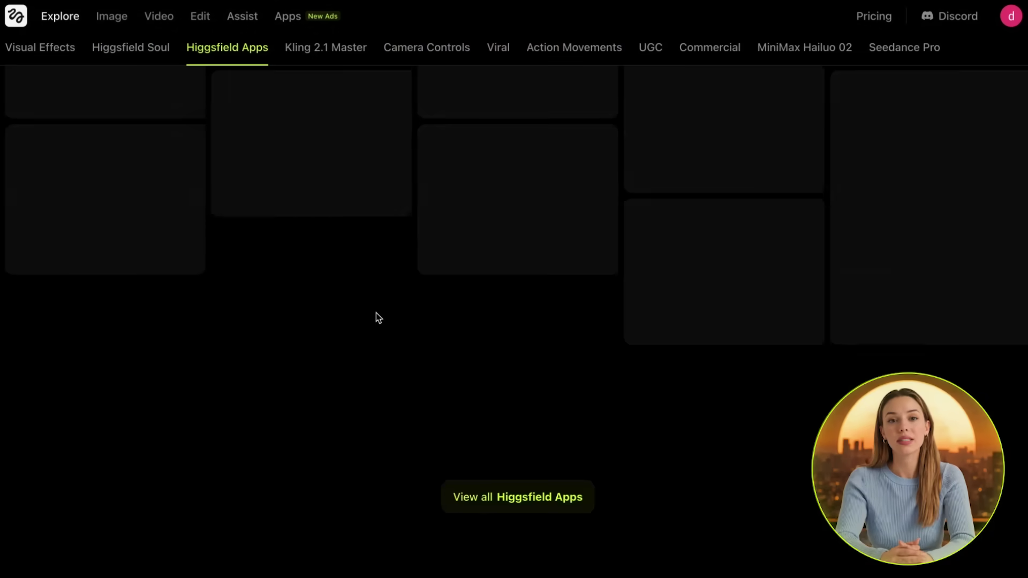
scroll(378, 318, "up", 20)
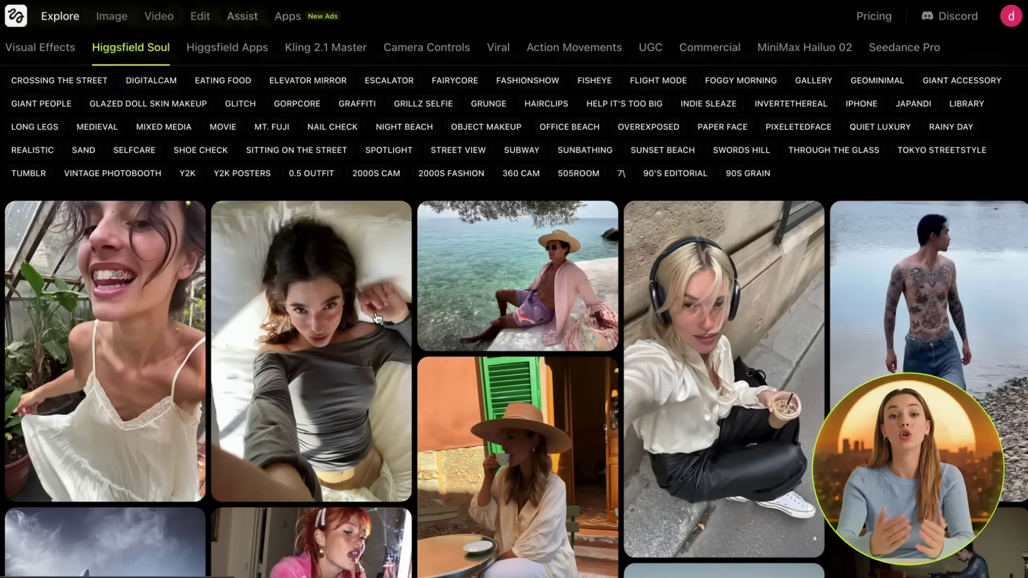
scroll(377, 318, "down", 15)
scroll(378, 318, "down", 3)
scroll(378, 268, "up", 20)
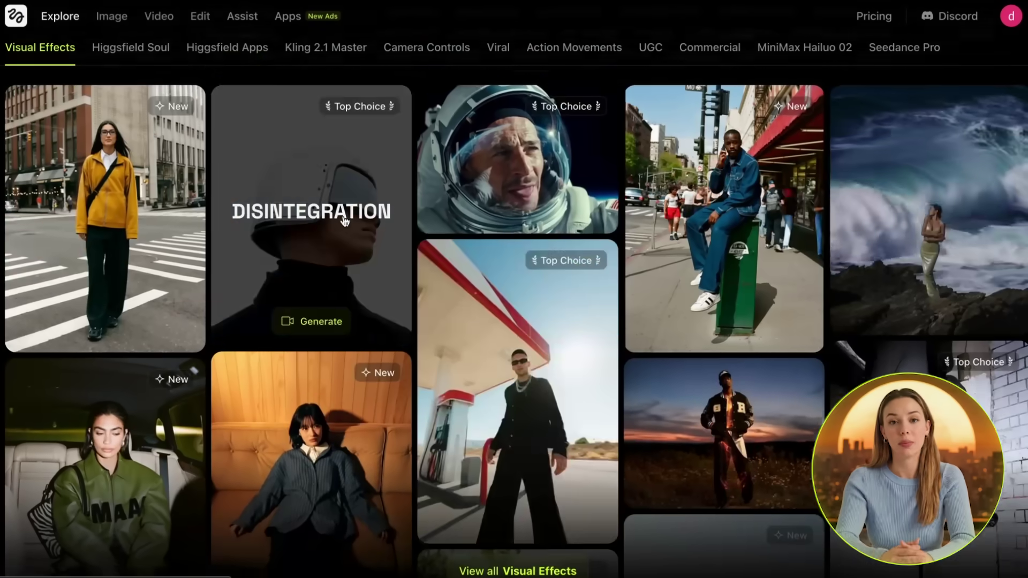
scroll(345, 221, "down", 1)
left_click(522, 348)
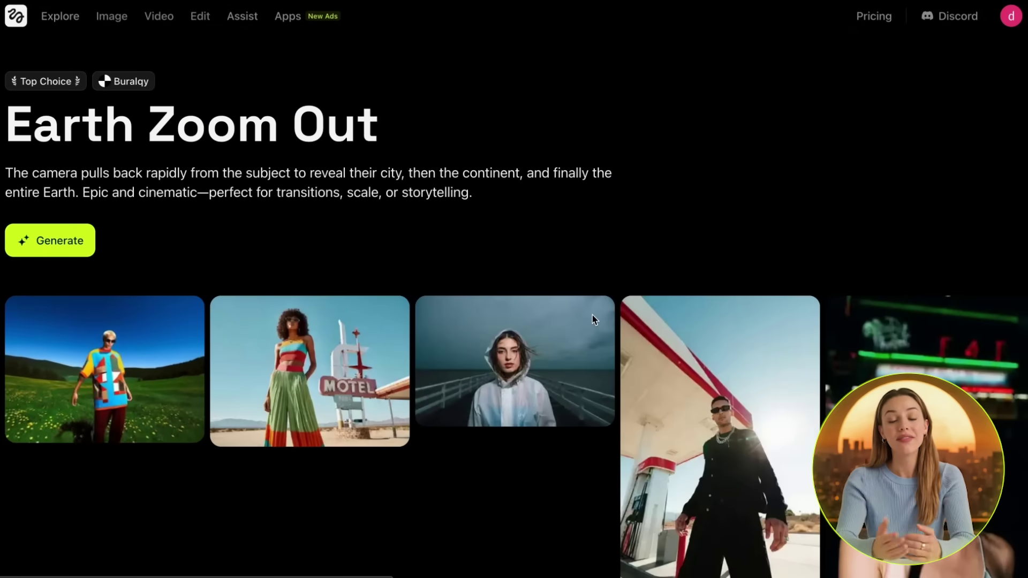
Step: Watch the pier example video with its prompt, then Recreate to return to the video page
scroll(592, 315, "down", 2)
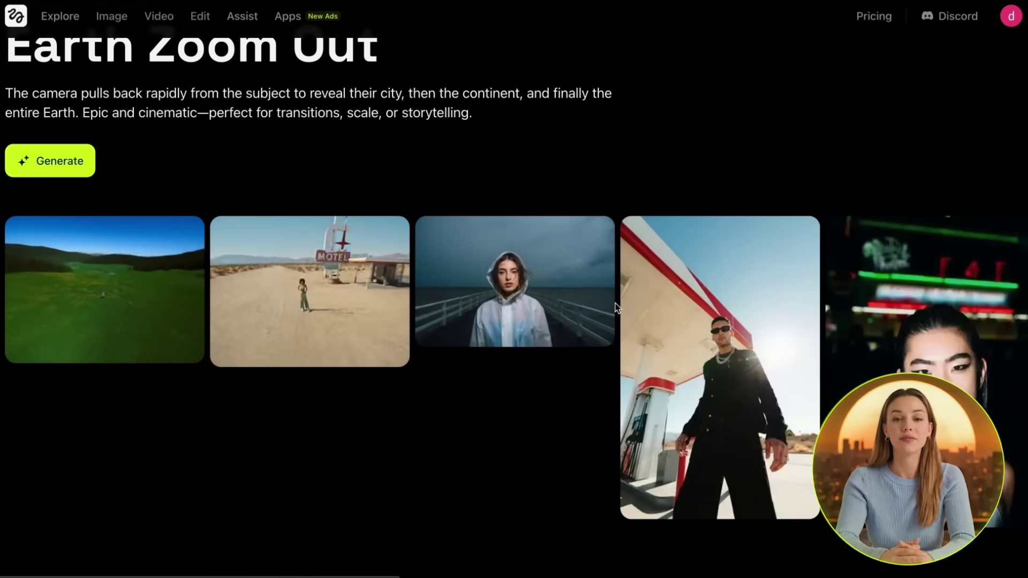
left_click(552, 343)
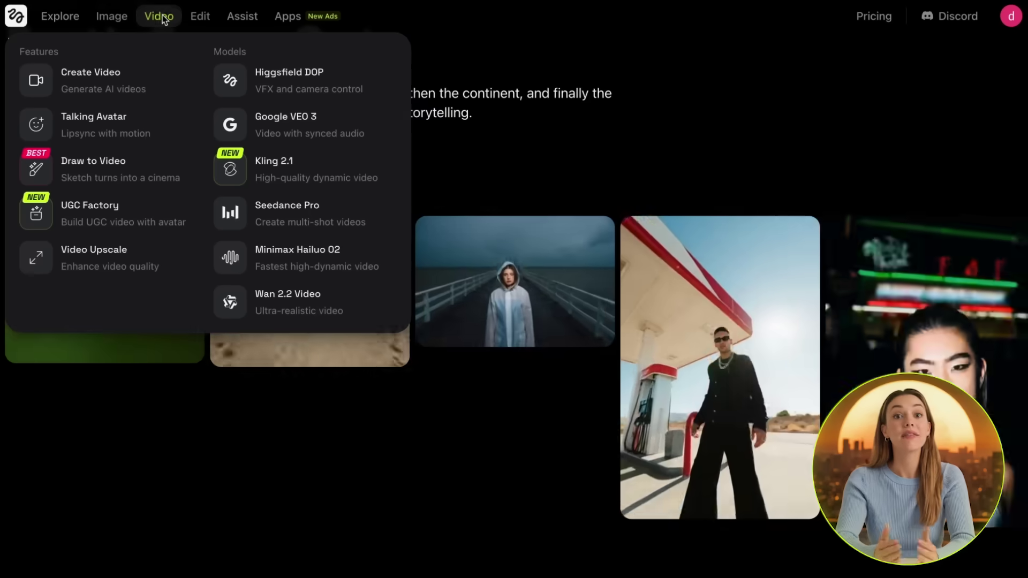
left_click(163, 20)
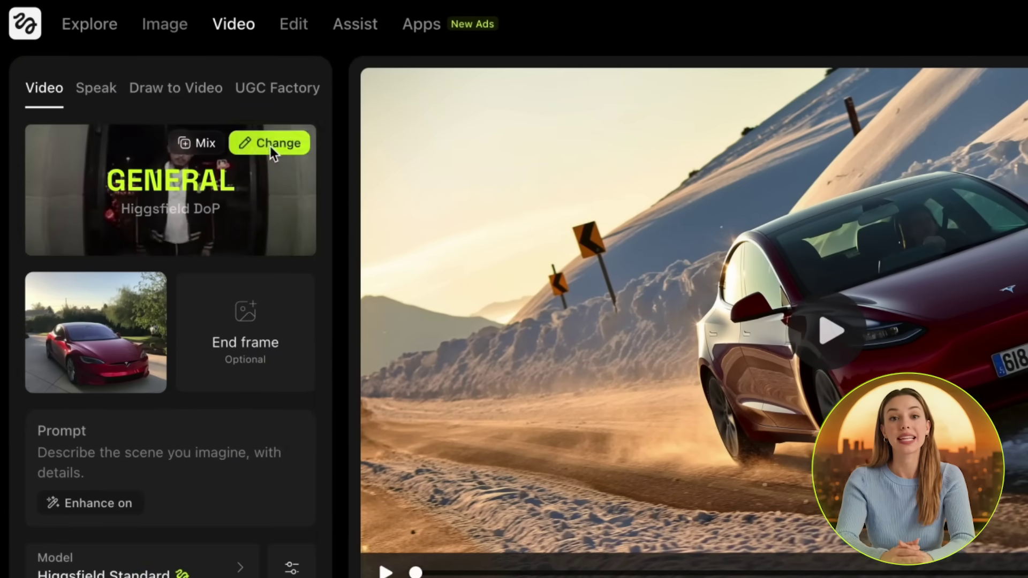
Step: Open the Mix effects gallery from the General preset card
left_click(206, 146)
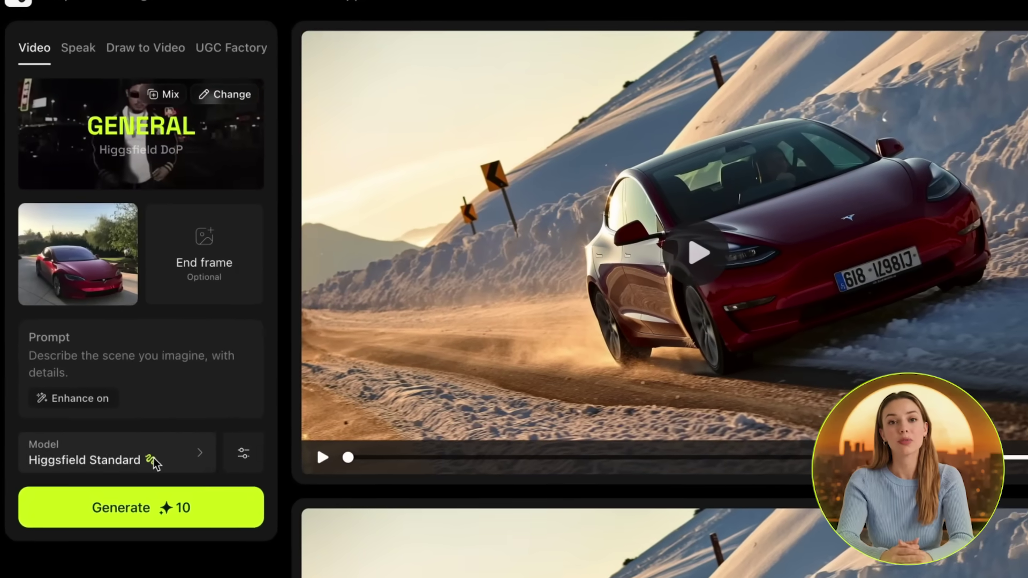
Step: Look through the video models for Minimax Hailuo 02, then load Higgsfield's own motion preset collection
left_click(141, 427)
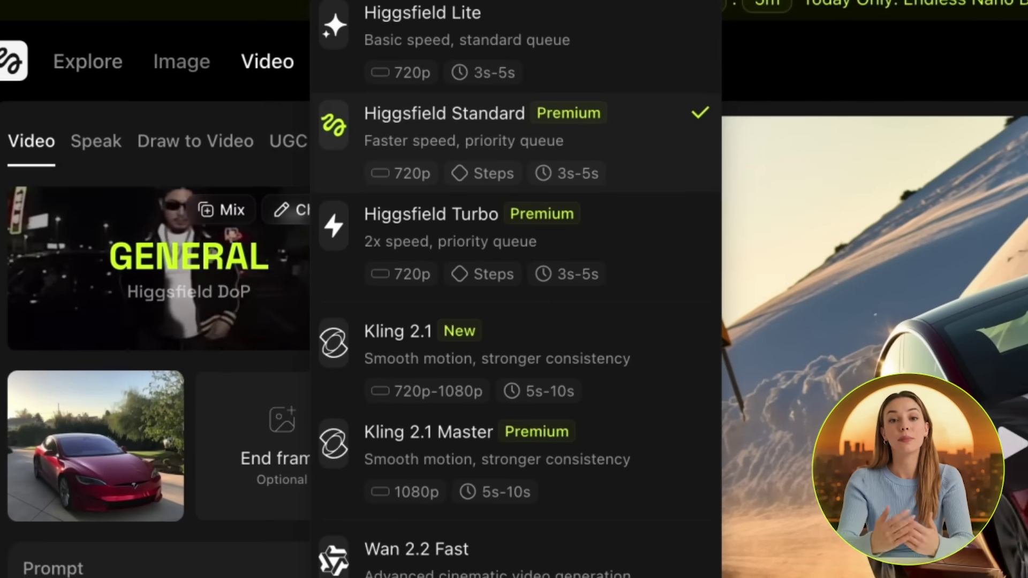
scroll(335, 321, "down", 5)
scroll(535, 321, "up", 1)
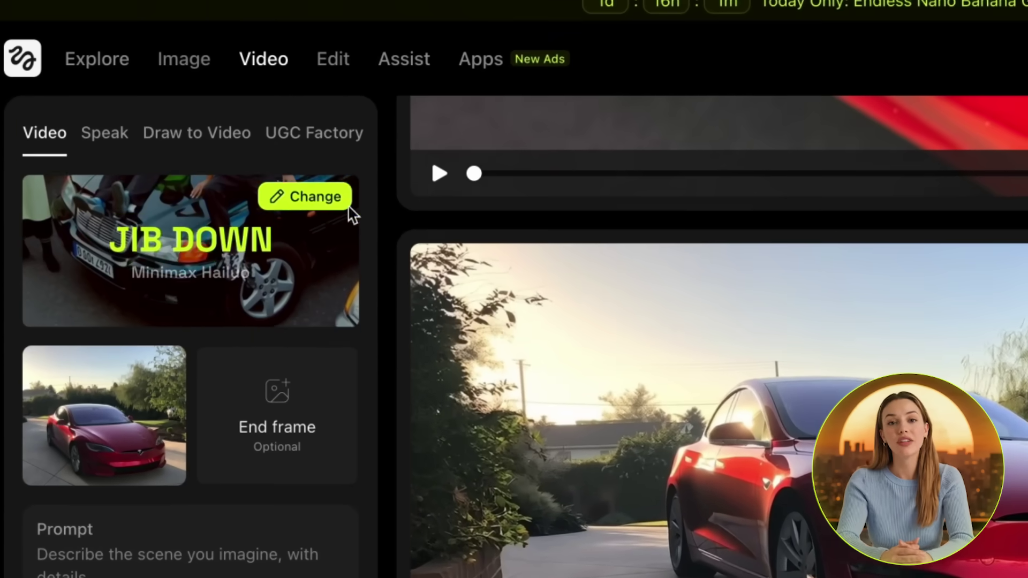
left_click(283, 69)
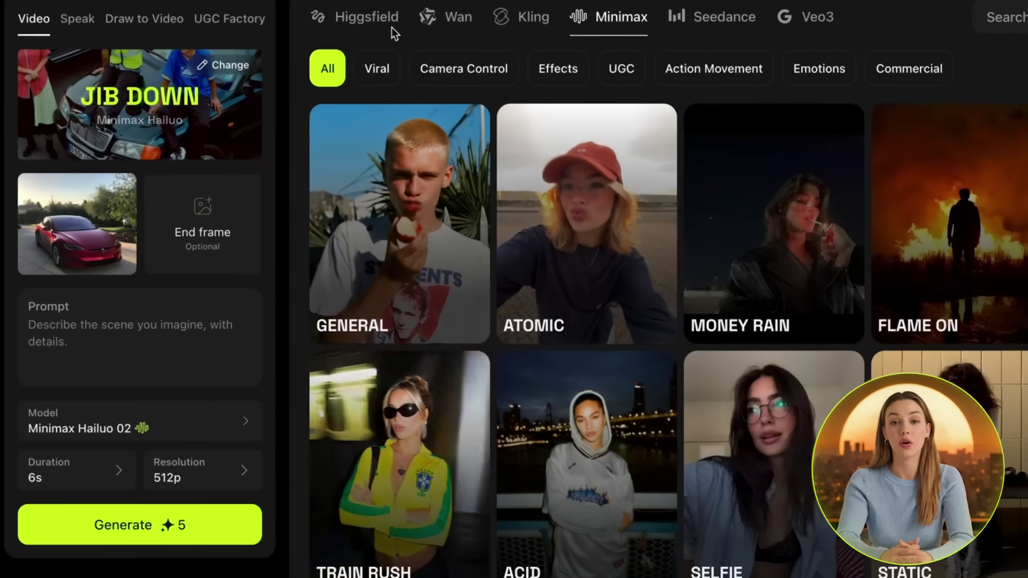
left_click(329, 66)
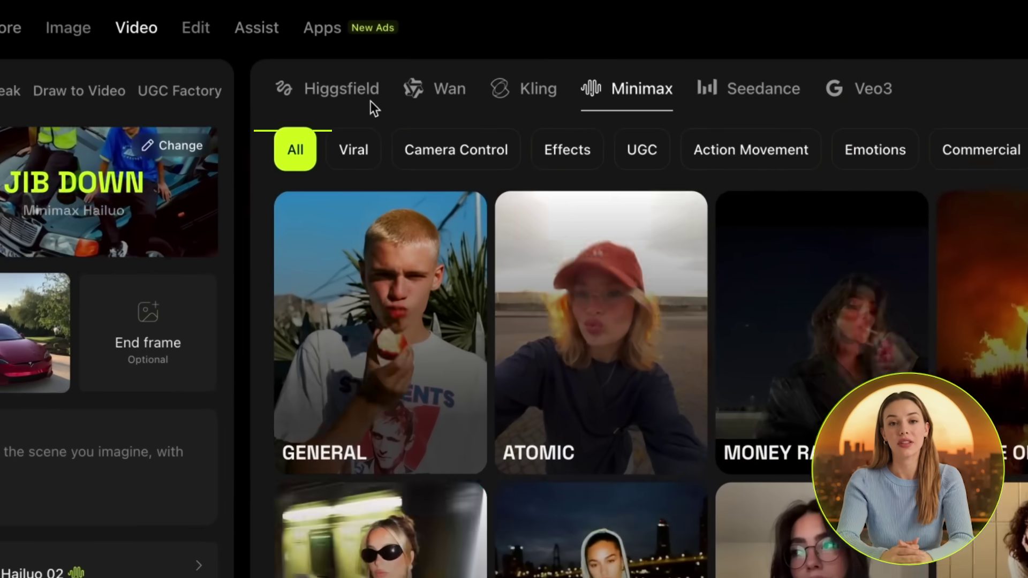
left_click(364, 16)
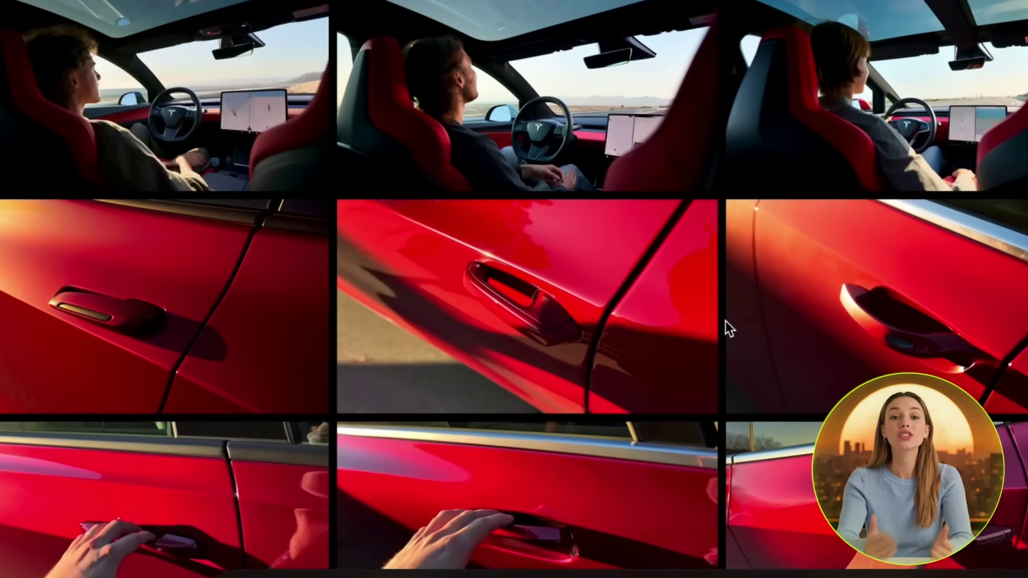
Step: Open the red door-handle close-up, read its prompt, and start a General-preset video from it
mouse_move(583, 298)
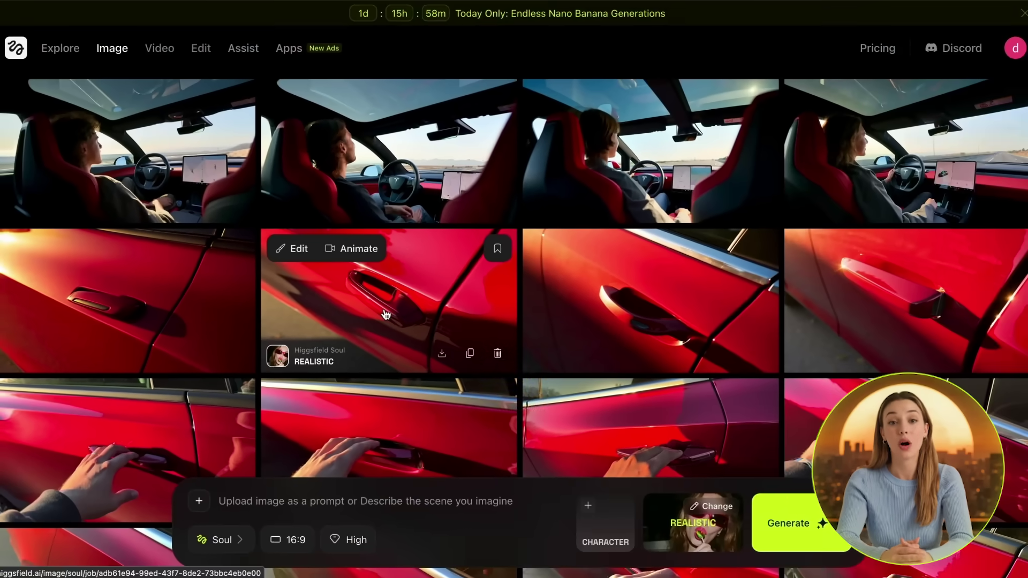
left_click(385, 315)
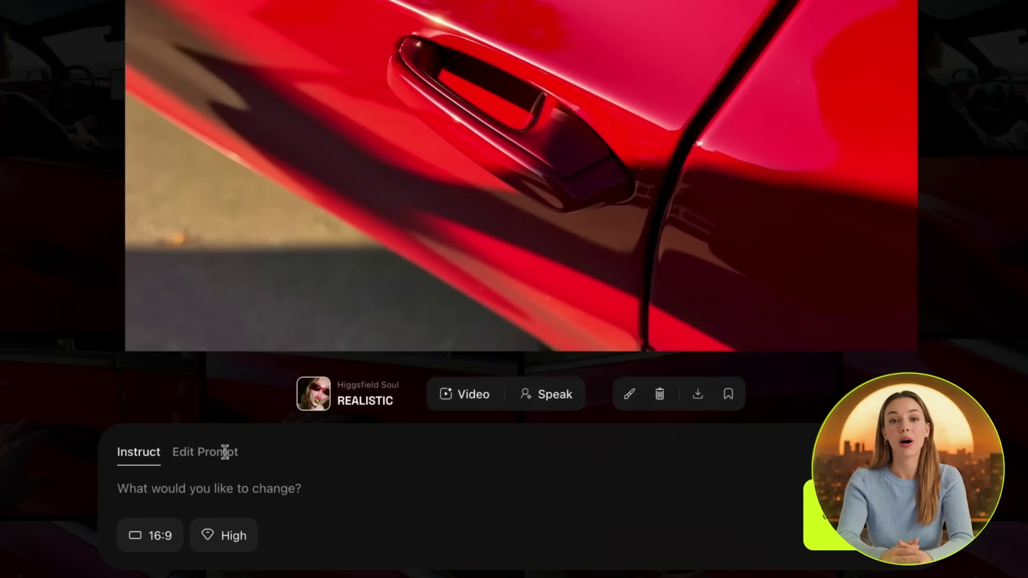
left_click(225, 452)
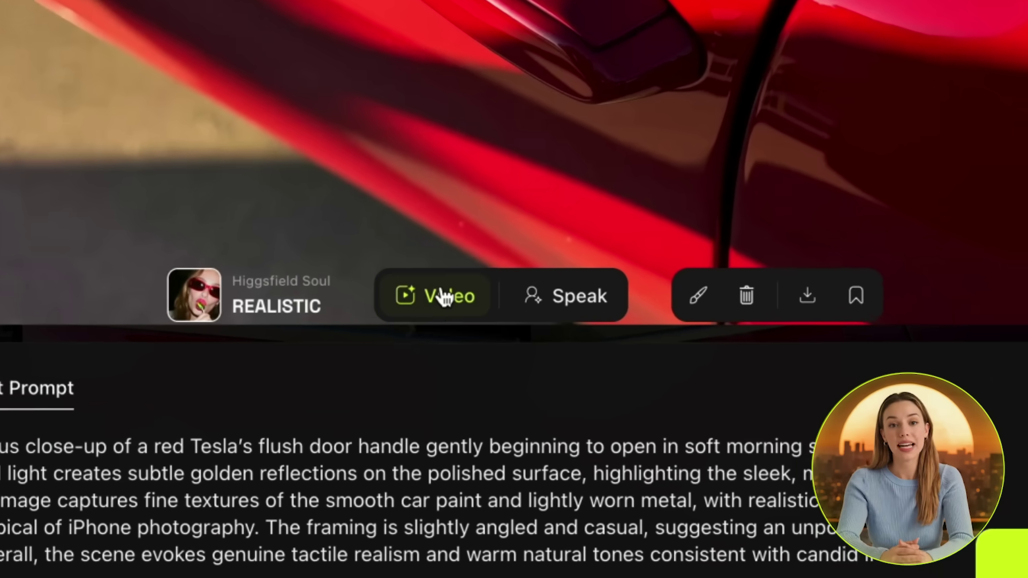
left_click(443, 295)
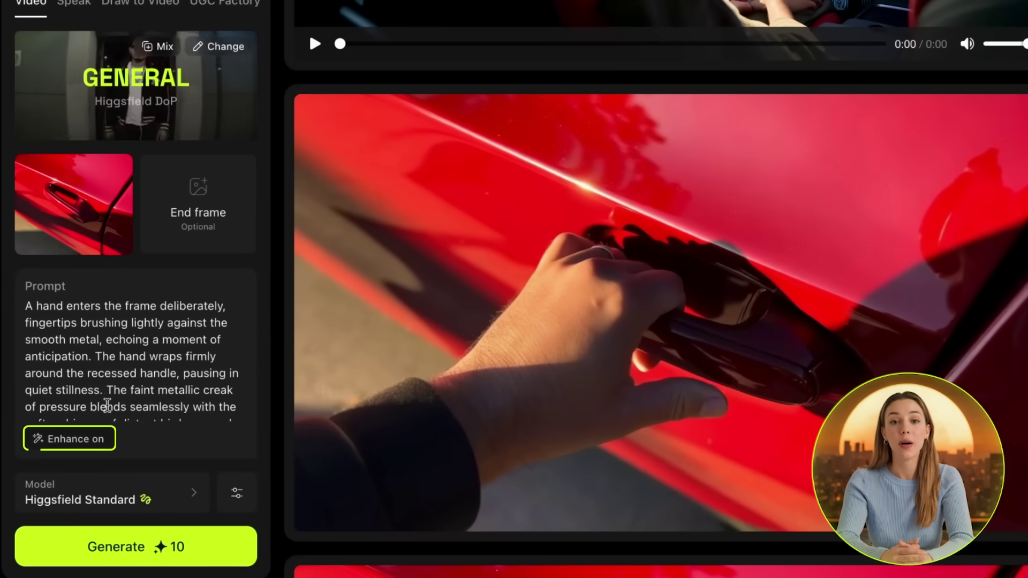
scroll(107, 406, "down", 3)
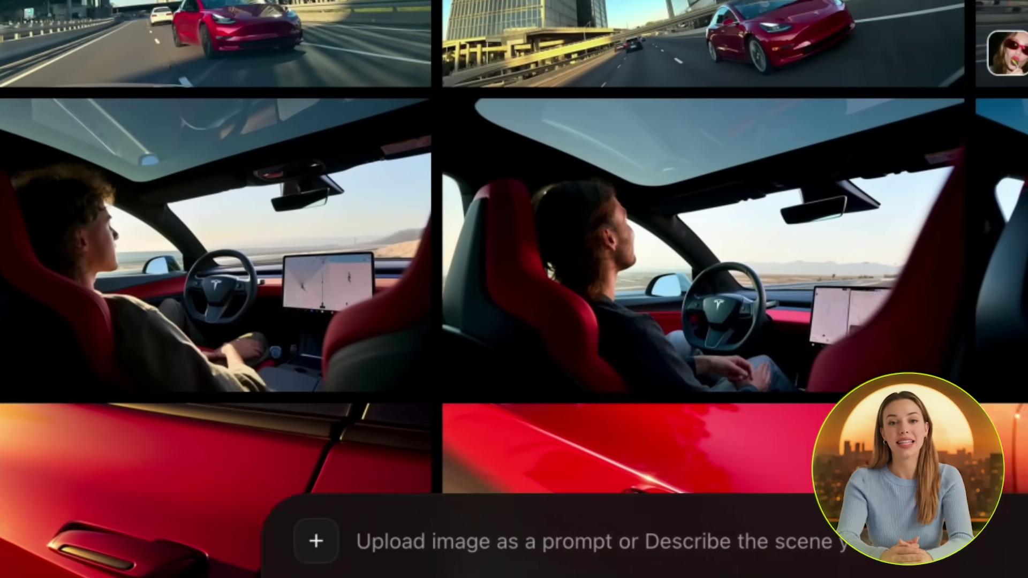
Step: Open the back-seat driver shot, review its full prompt, and generate a video clip from it
mouse_move(448, 260)
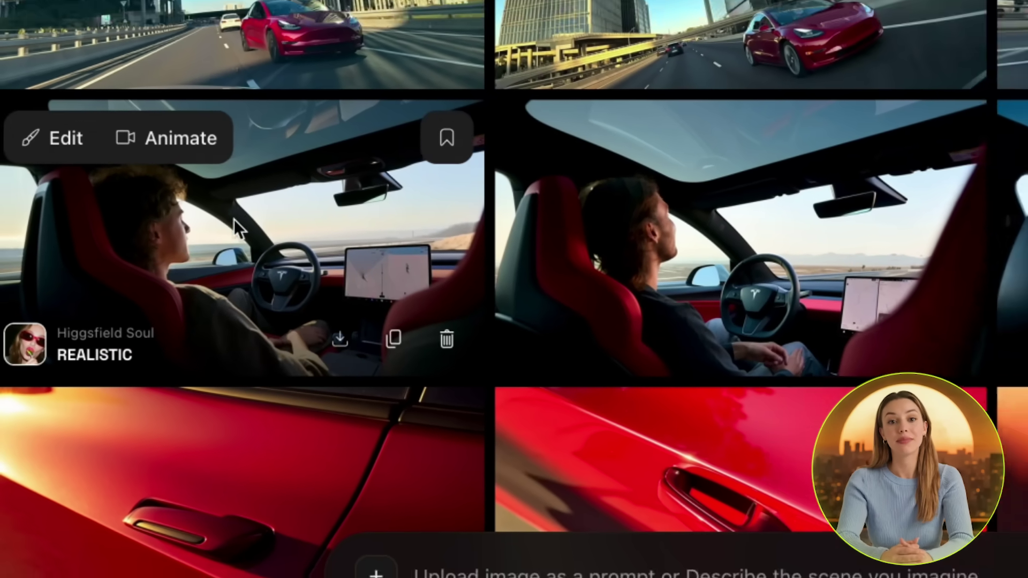
left_click(236, 214)
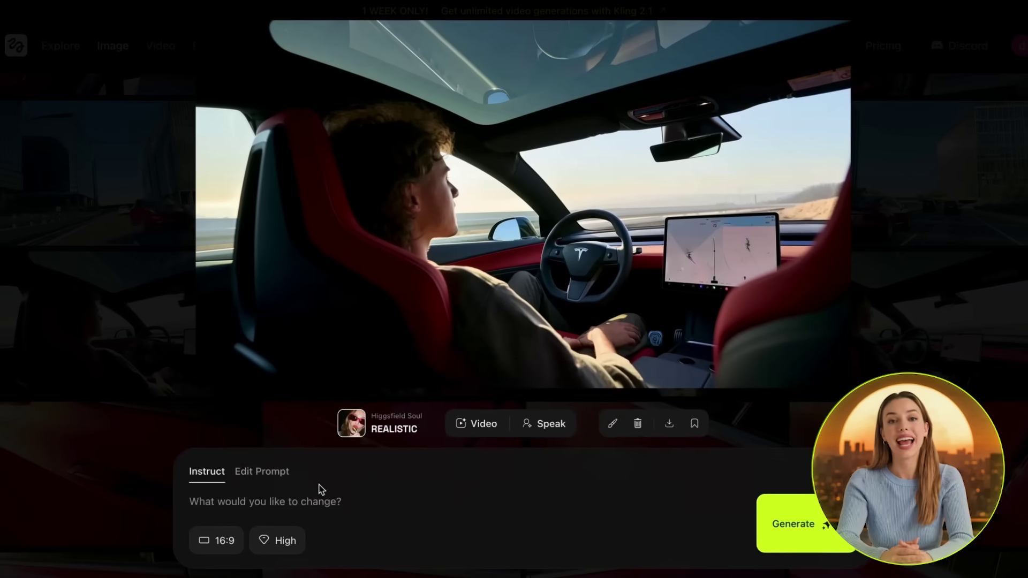
left_click(276, 478)
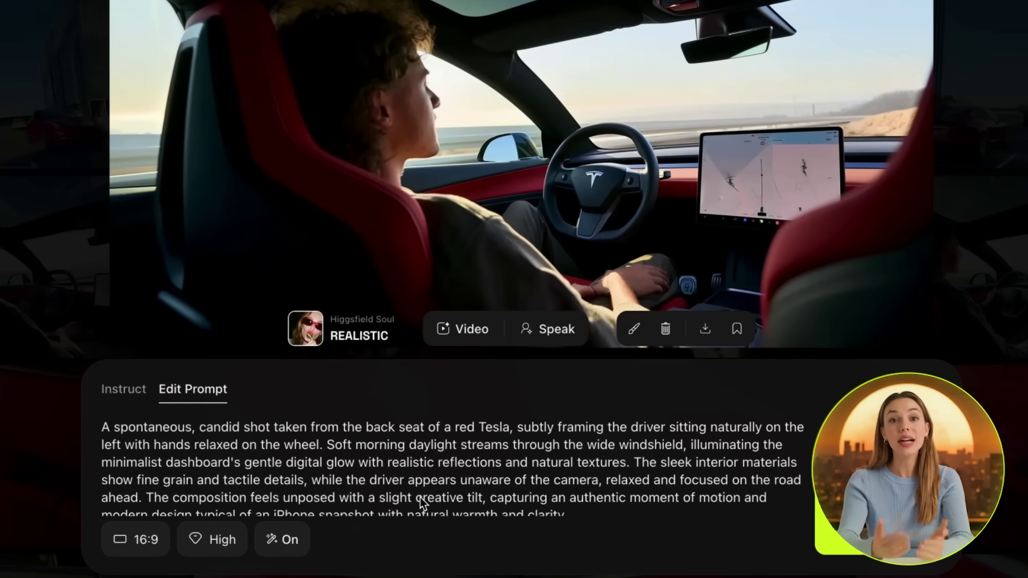
scroll(614, 501, "down", 1)
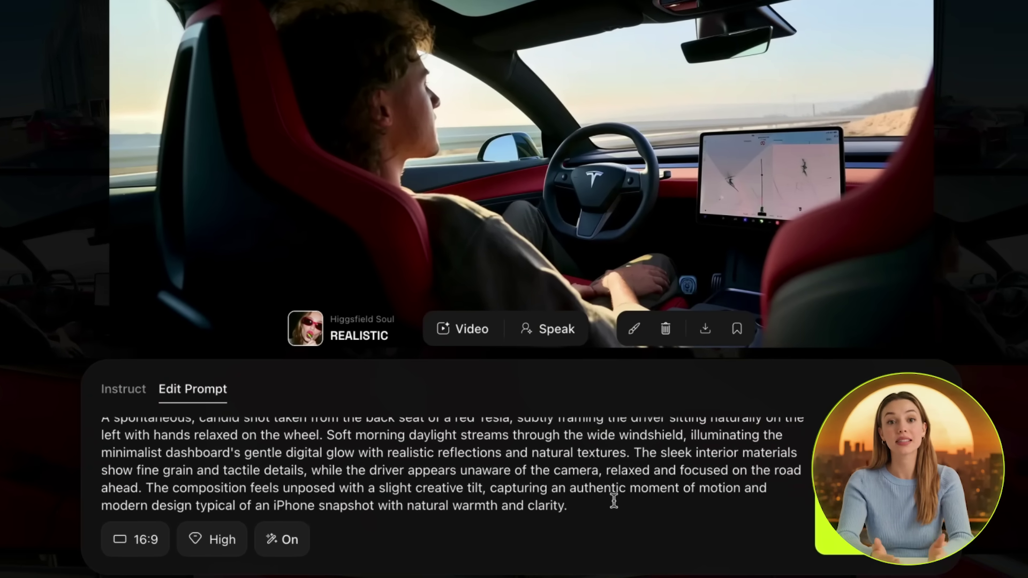
scroll(612, 501, "up", 1)
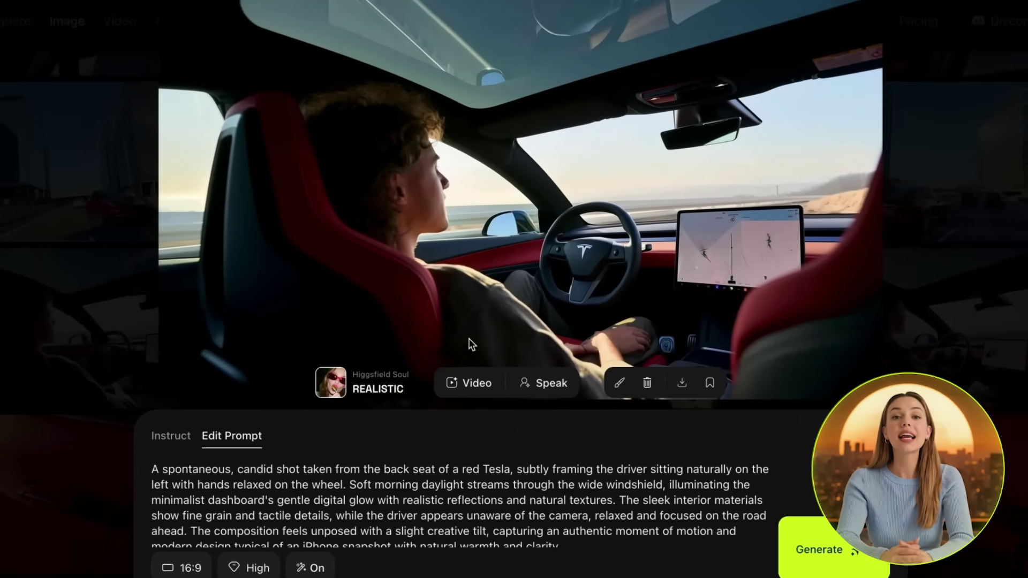
left_click(470, 380)
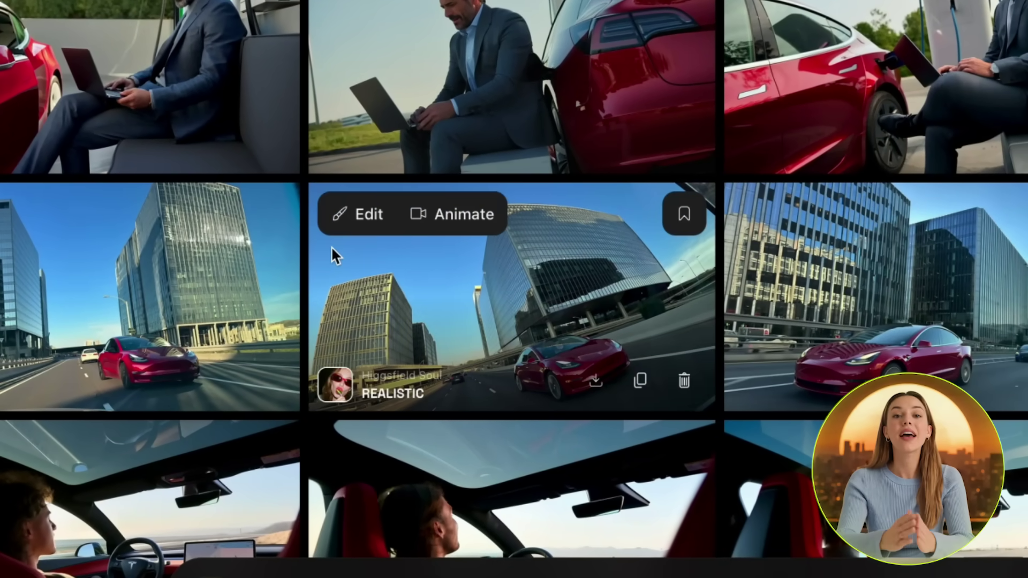
Step: Open the red Tesla highway shot by glass office buildings, check its prompt, and generate a video
left_click(374, 300)
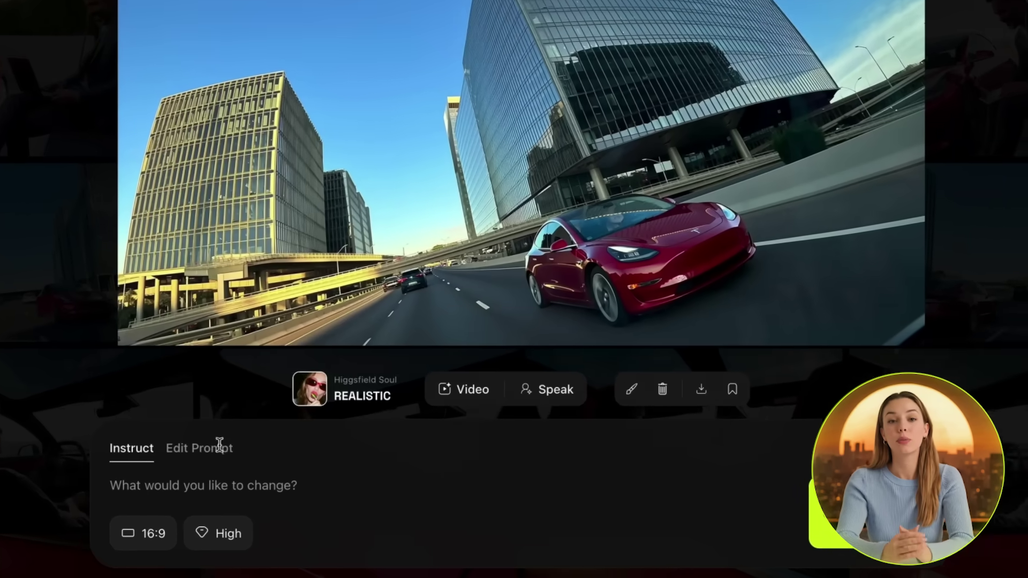
left_click(257, 469)
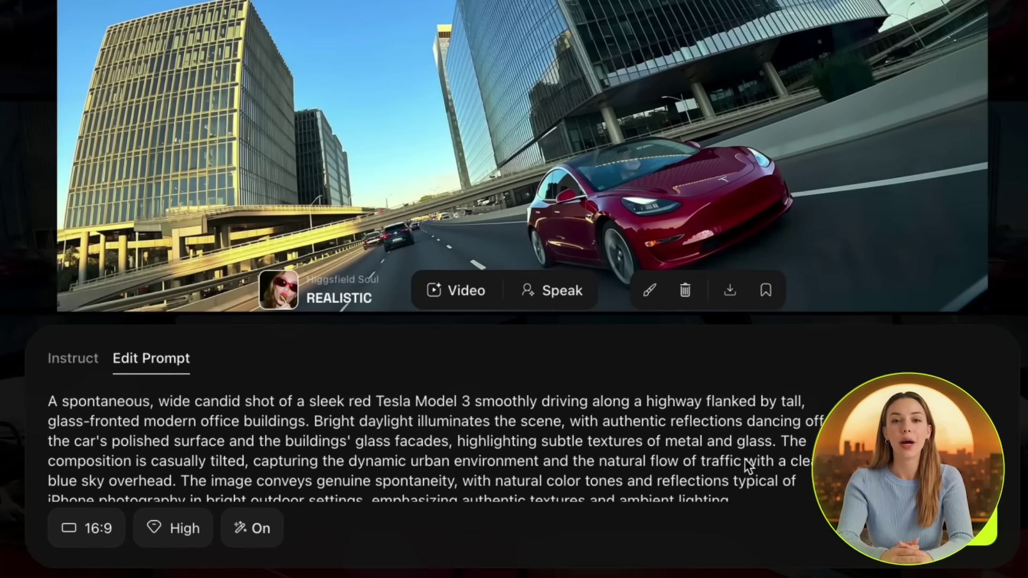
scroll(747, 458, "down", 1)
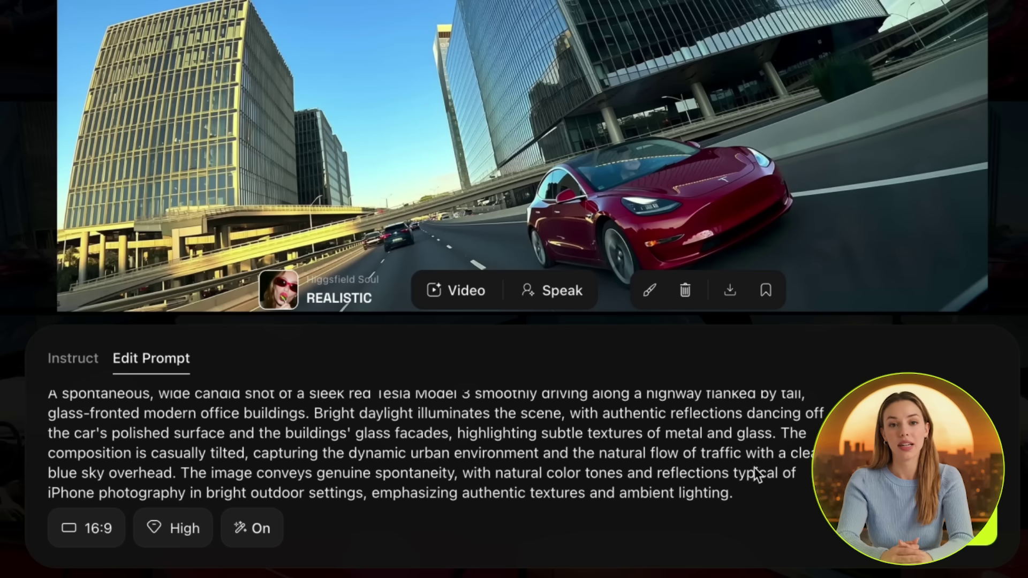
scroll(765, 492, "up", 1)
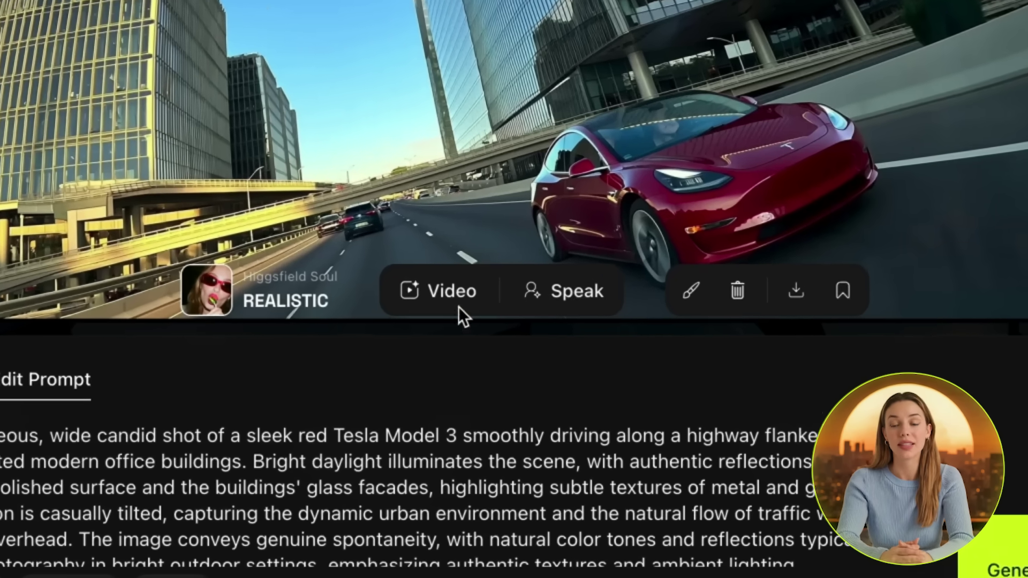
left_click(455, 299)
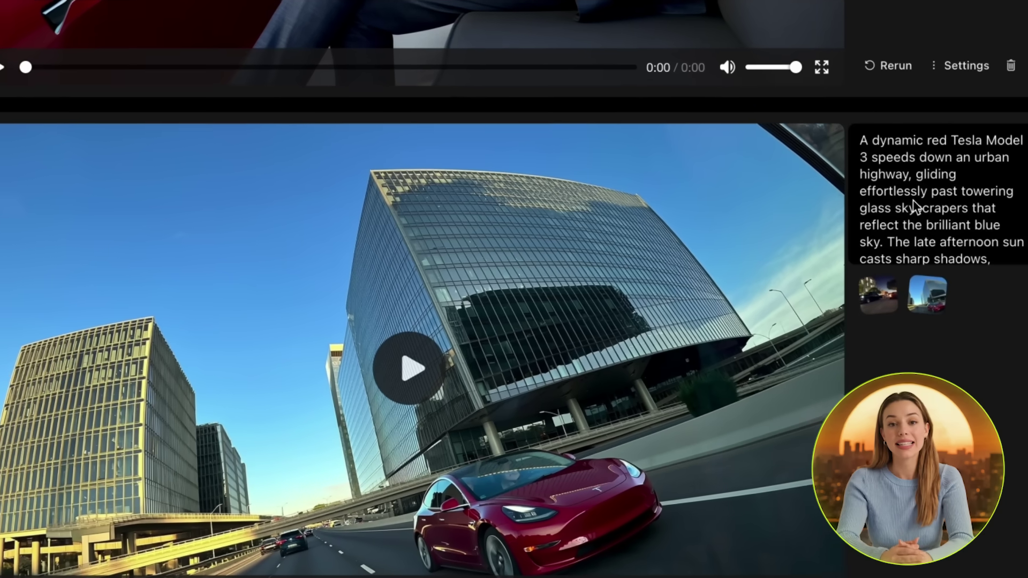
mouse_move(184, 345)
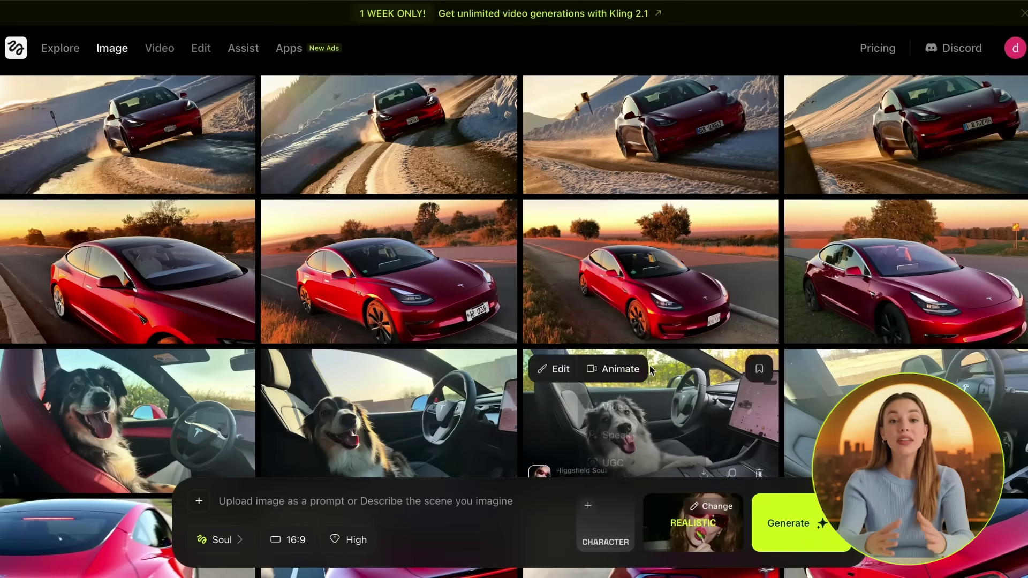
Step: Open the rear-view red Tesla image, show its full prompt, and type 'ect pov' into the prompt
scroll(834, 263, "down", 6)
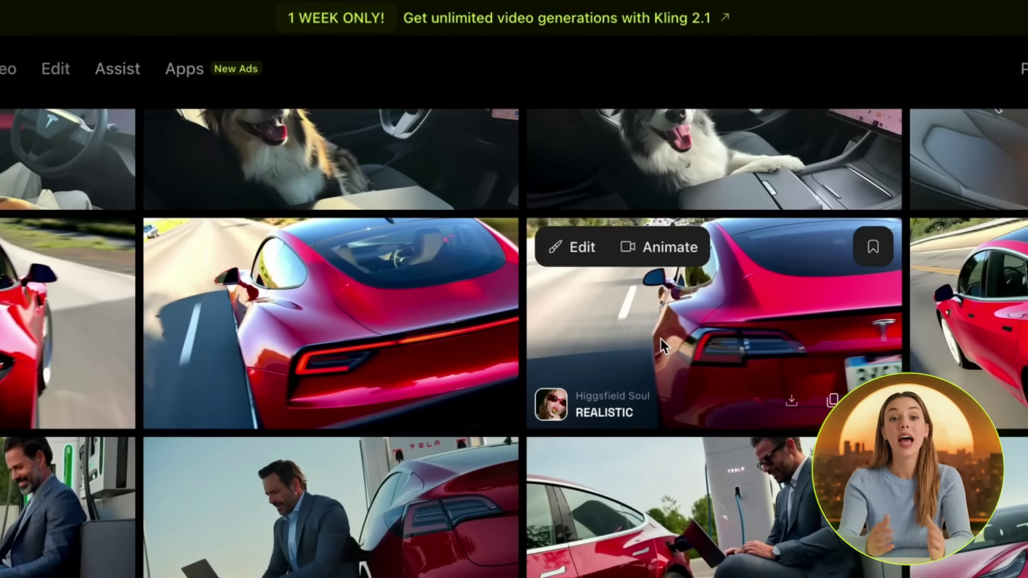
left_click(726, 338)
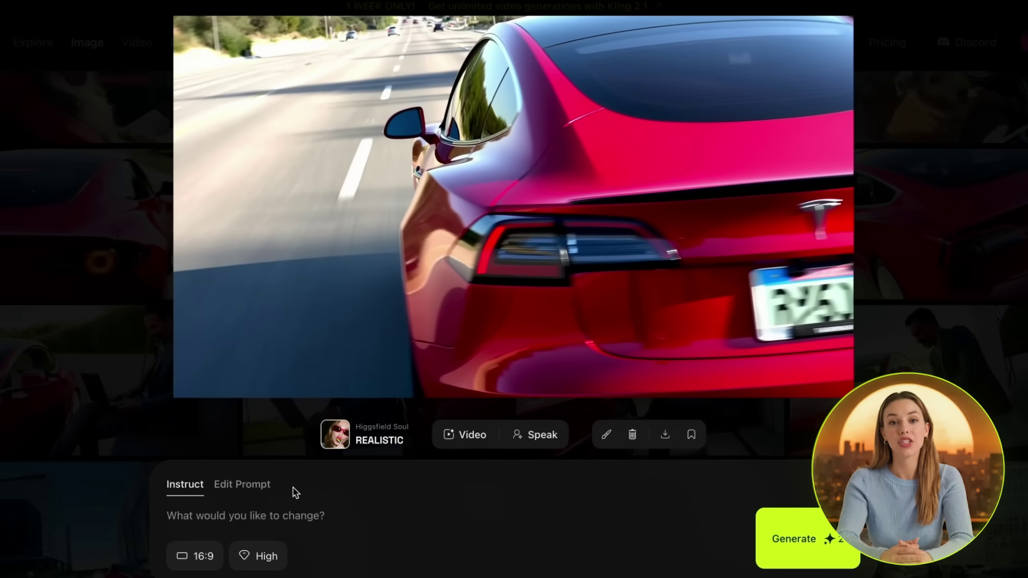
left_click(265, 488)
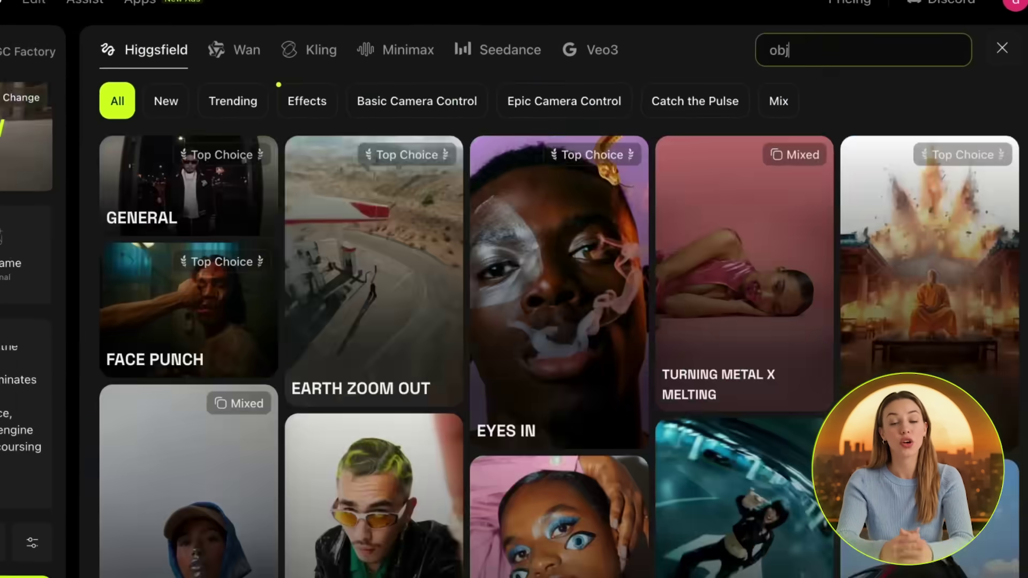
type("ect pov")
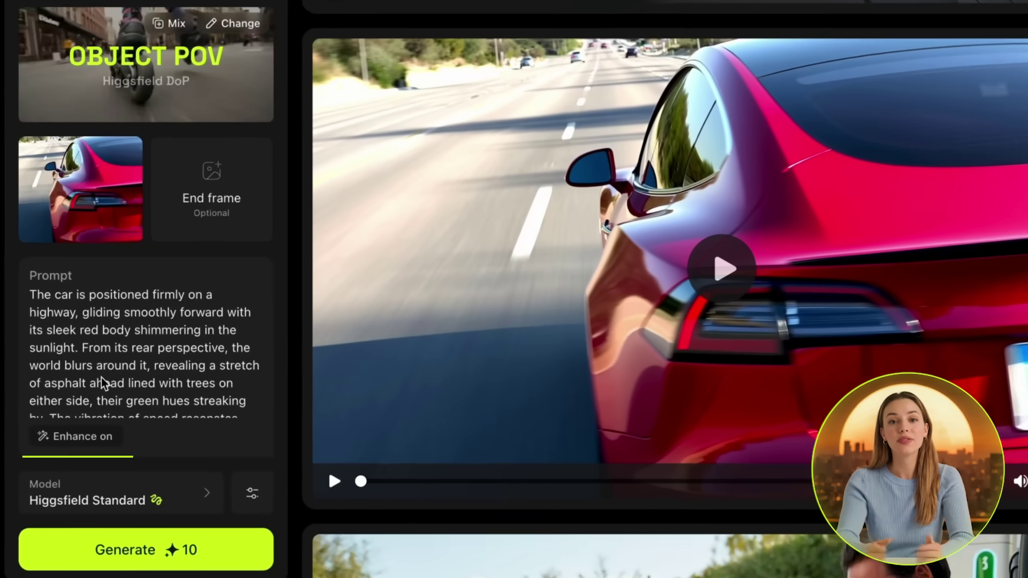
Step: Scroll down the gallery to the image of the dog in the Tesla's driver seat
scroll(120, 389, "down", 5)
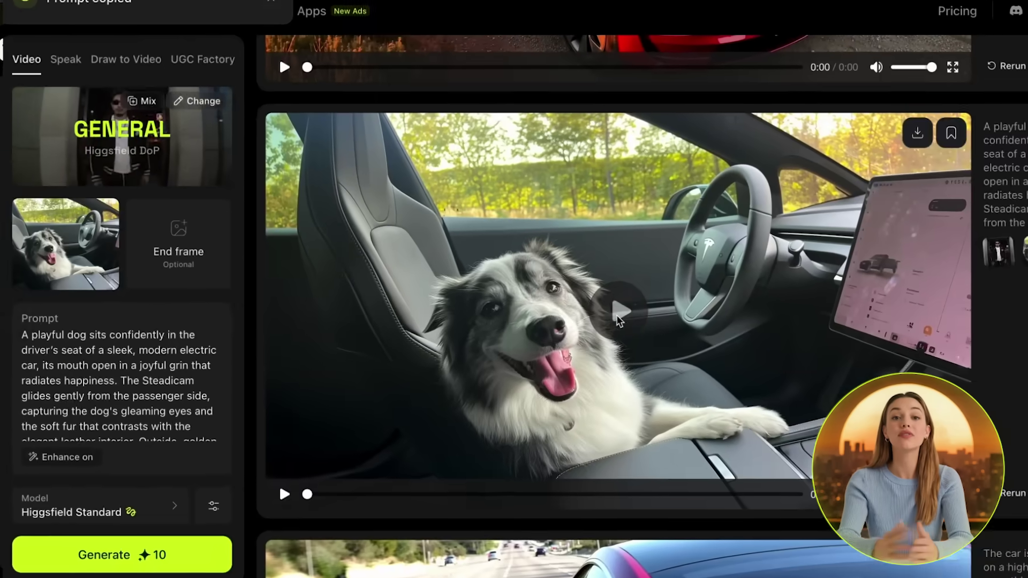
Step: Play the dog-in-driver-seat clip, then reveal the businessman-with-laptop image's full prompt
left_click(619, 320)
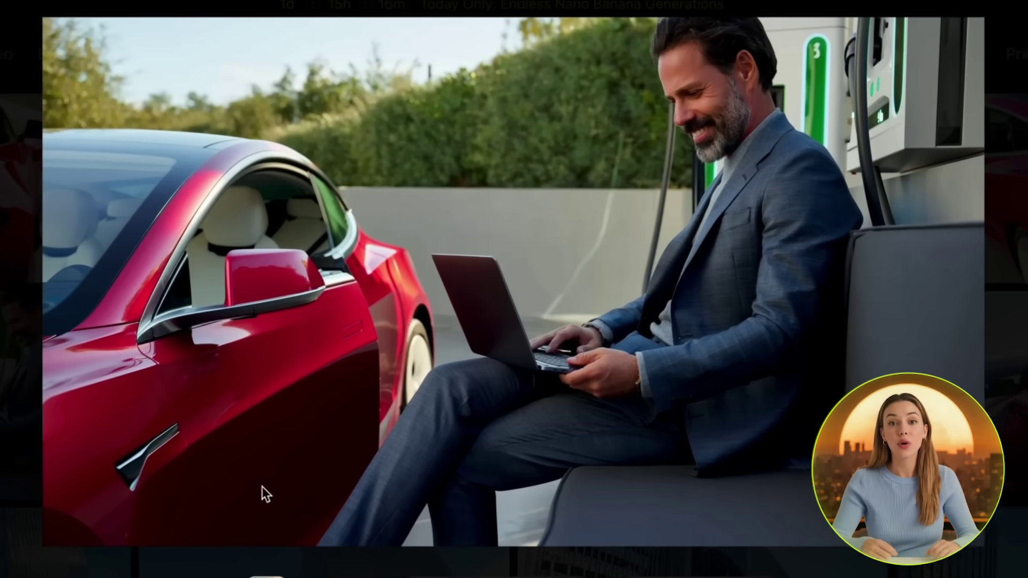
scroll(214, 493, "down", 5)
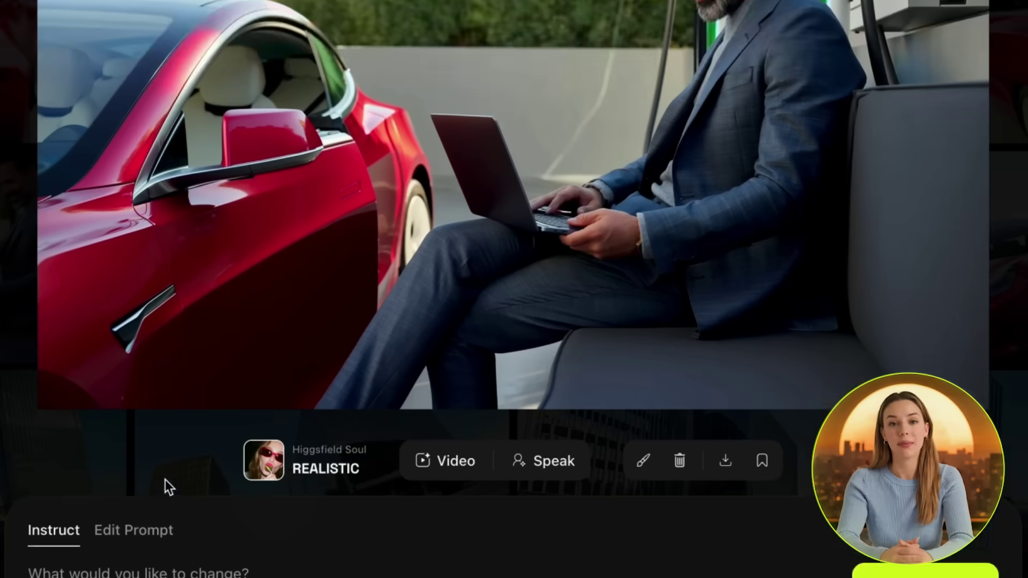
left_click(132, 441)
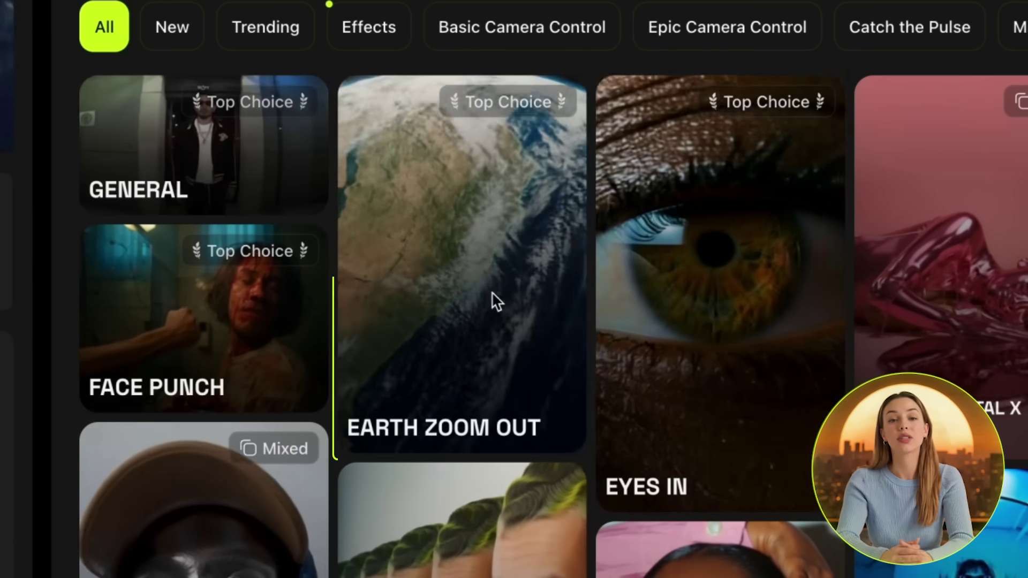
Step: Choose Earth Zoom Out, bring in the businessman prompt, and select the word 'red' for editing
left_click(492, 295)
left_click(991, 268)
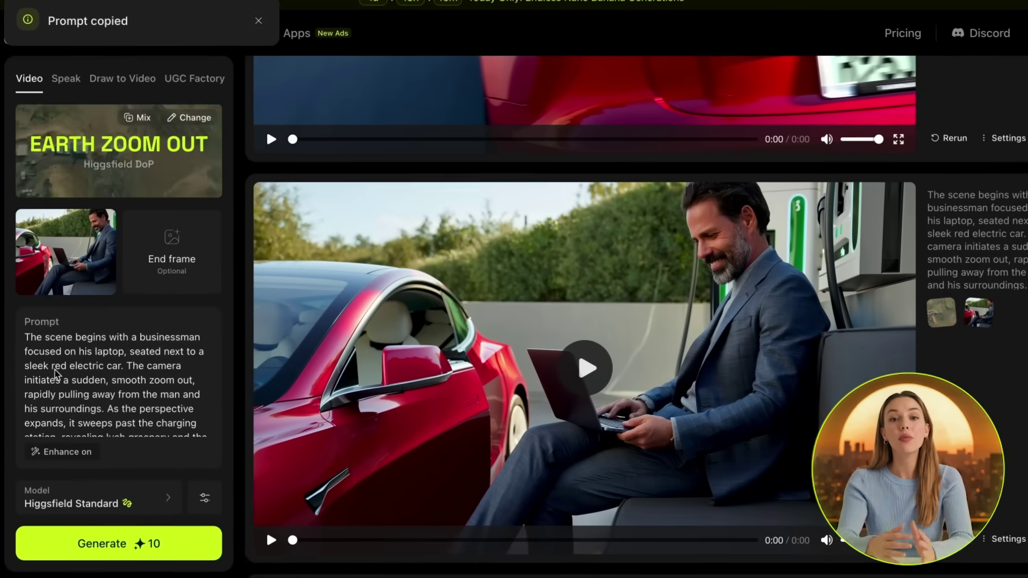
double_click(55, 369)
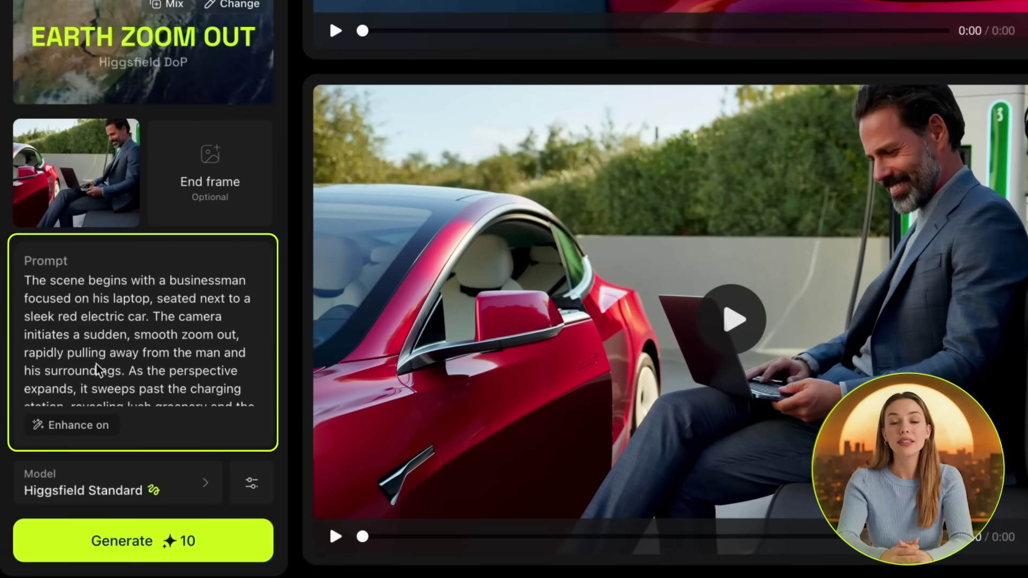